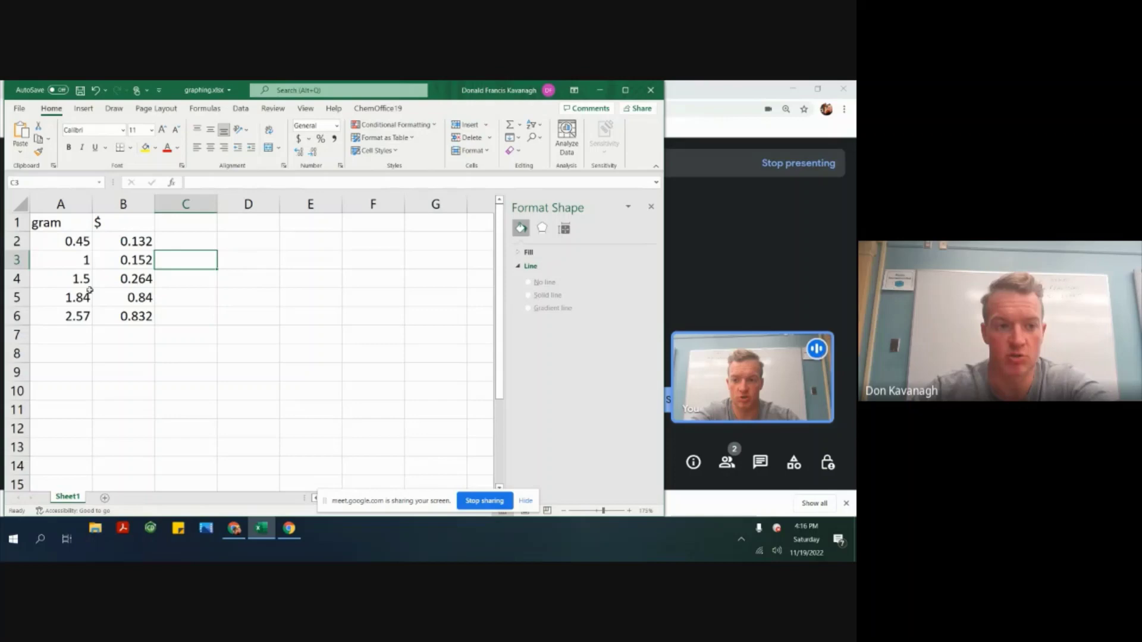
Insert a plain scatter chart of the gram and $ values in A2:B6.
click(59, 238)
drag(63, 242, 138, 316)
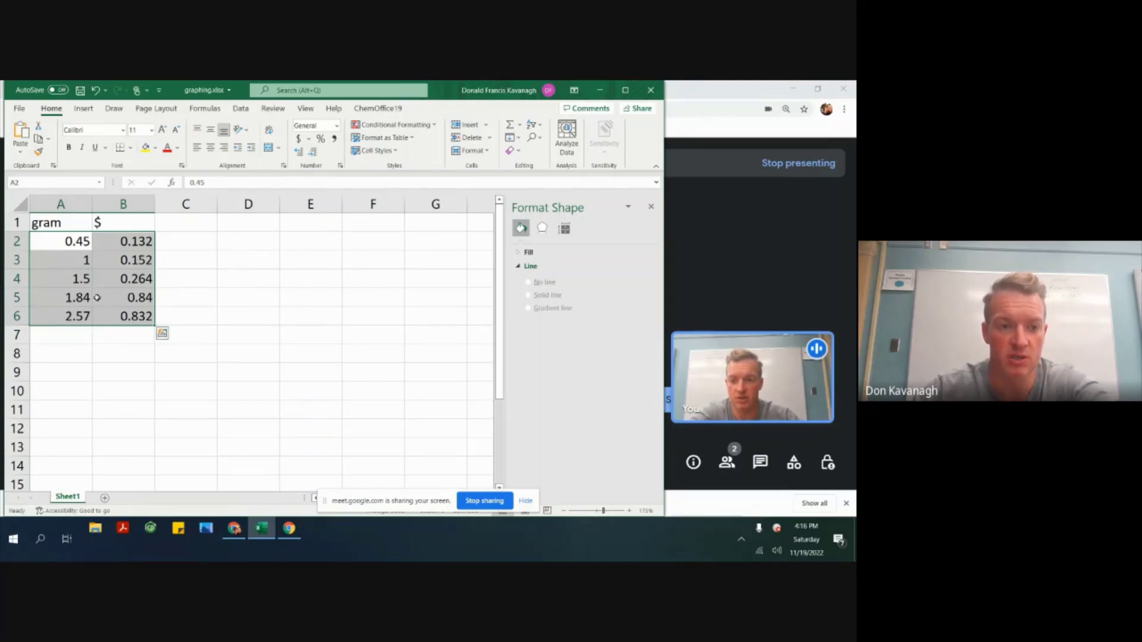
click(85, 110)
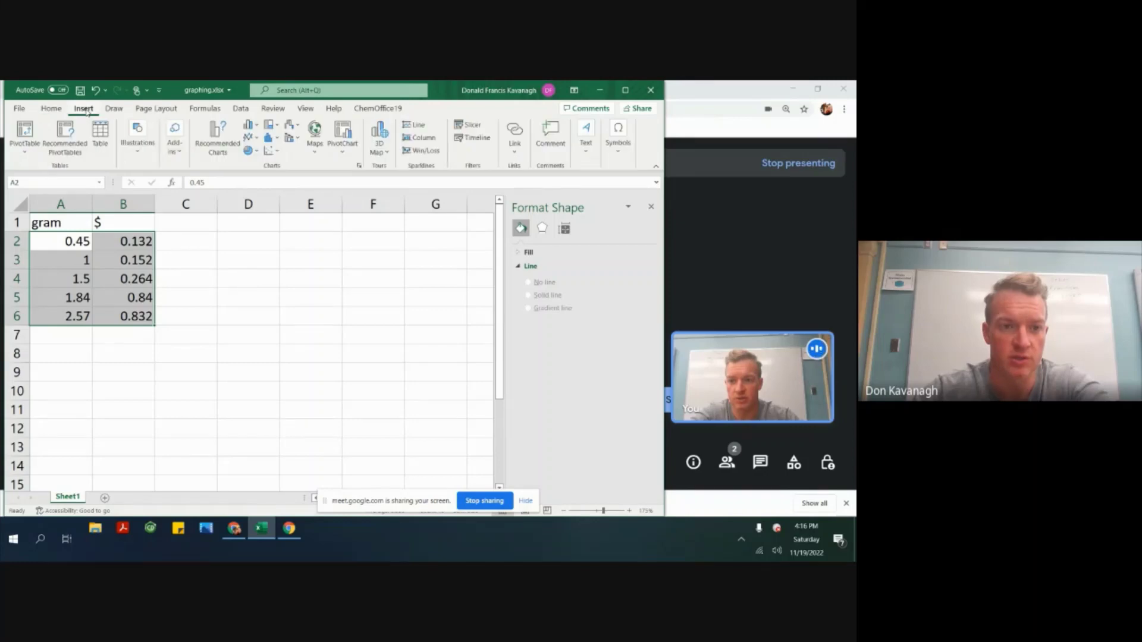
click(269, 152)
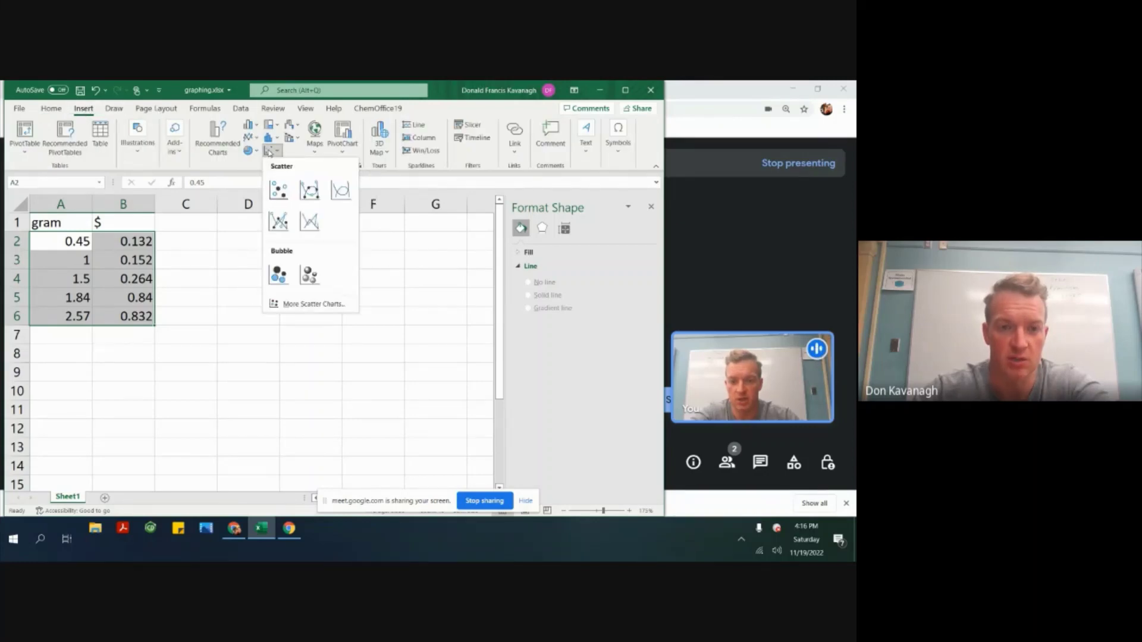
click(280, 191)
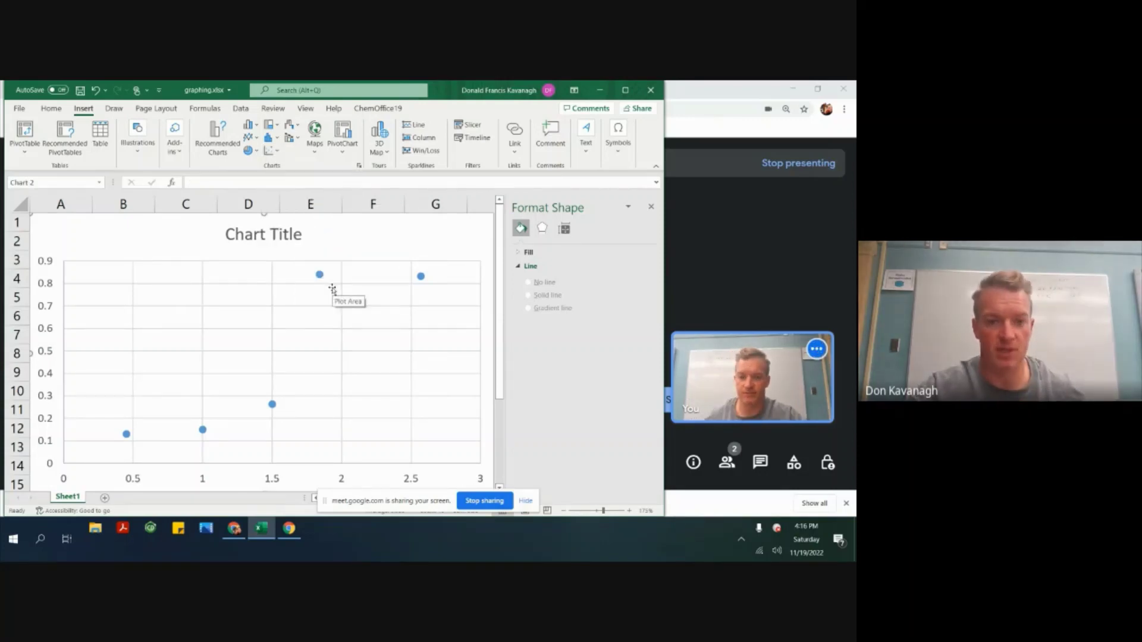
Move the scatter chart to the right so columns A and B stay visible.
scroll(332, 289, down, 1)
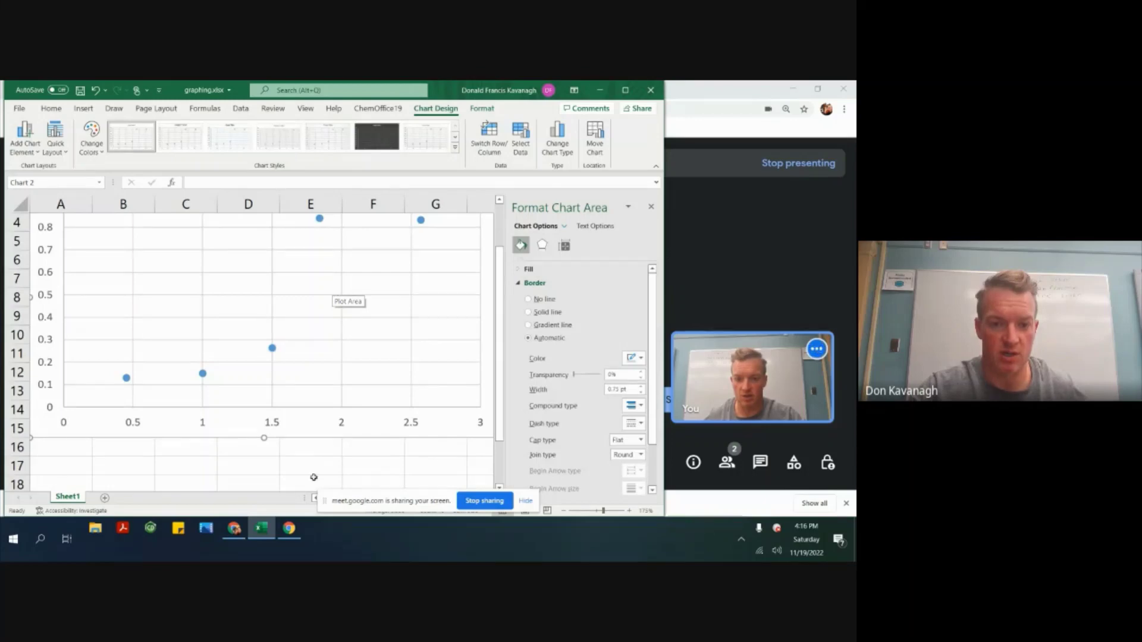
click(315, 451)
scroll(325, 446, down, 1)
scroll(327, 440, down, 1)
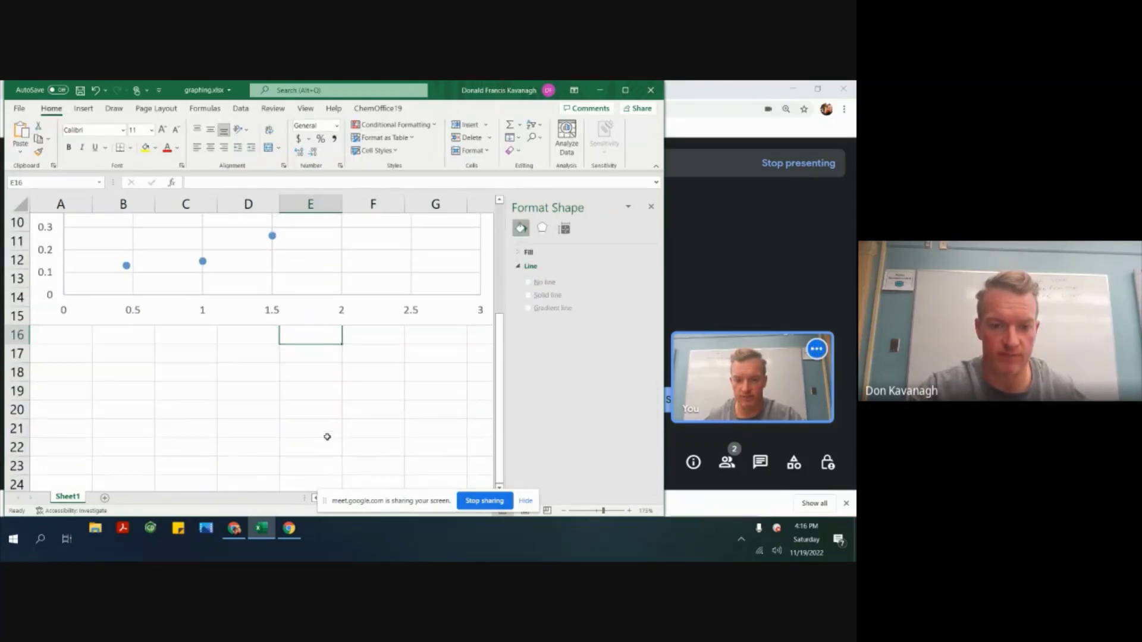
click(349, 381)
scroll(397, 331, down, 2)
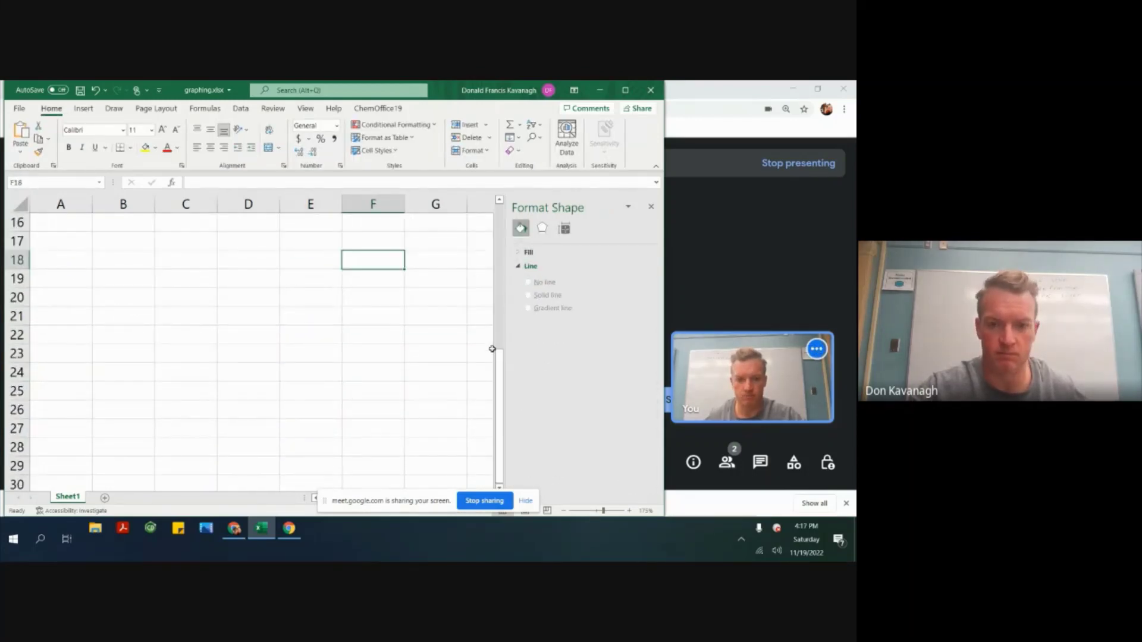
scroll(256, 348, up, 5)
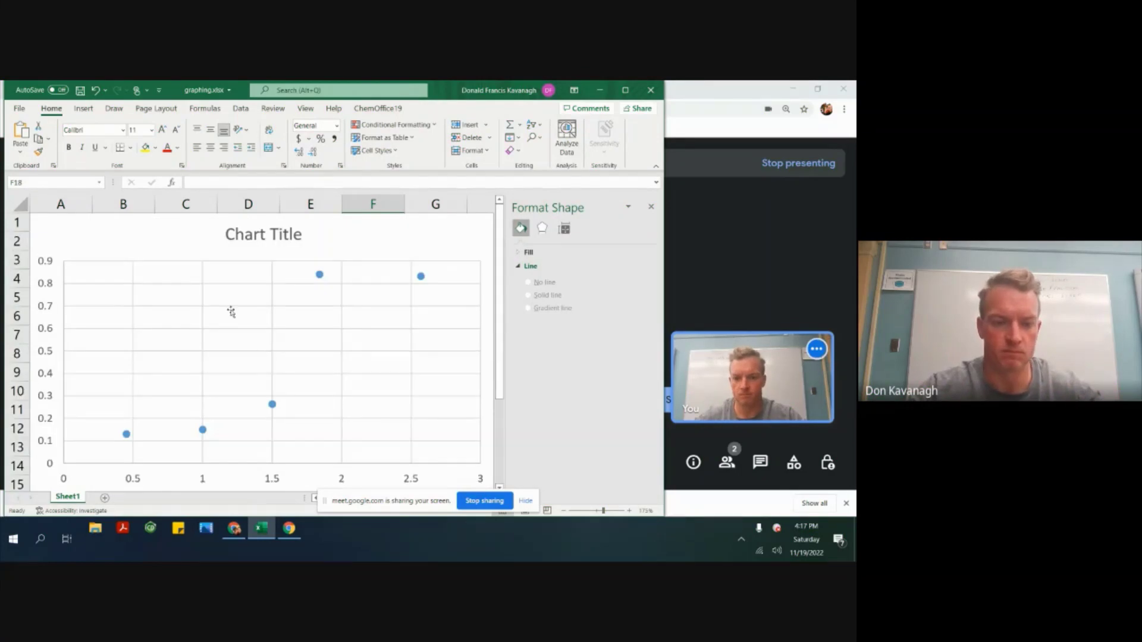
scroll(229, 311, down, 3)
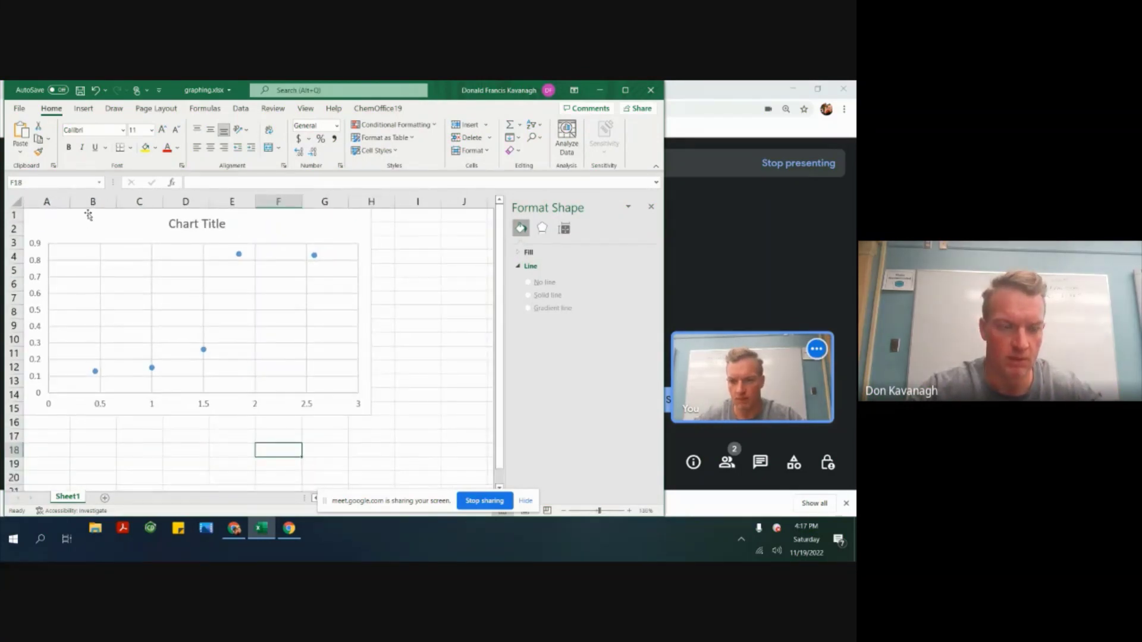
drag(88, 221, 187, 234)
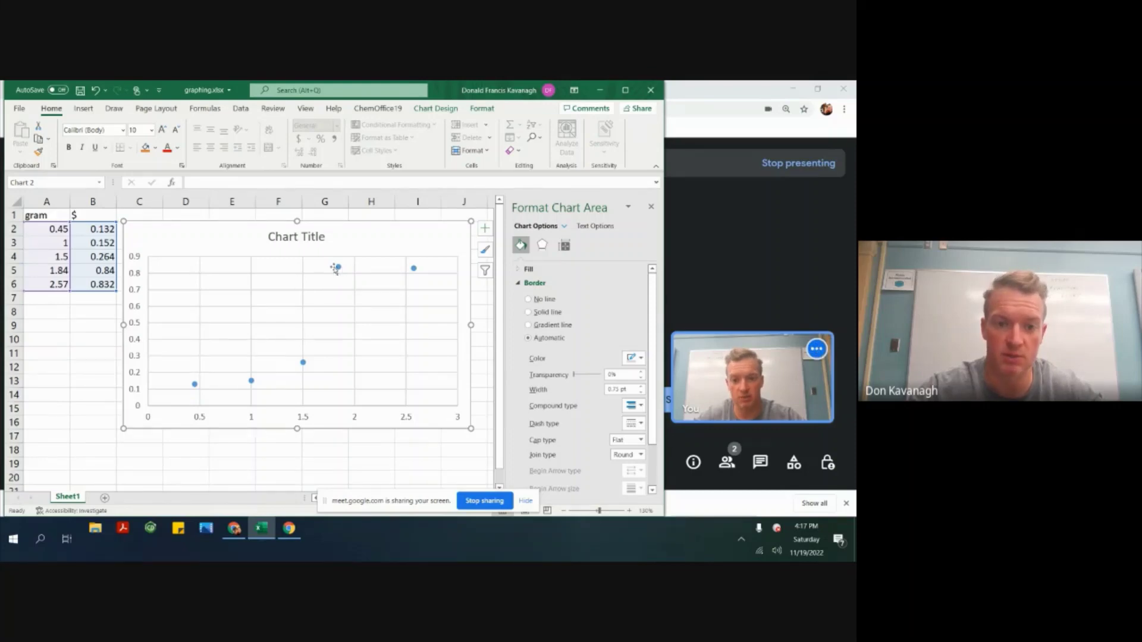
Add a linear trendline to the data points and display its equation y = 0.3922x - 0.1334.
click(339, 268)
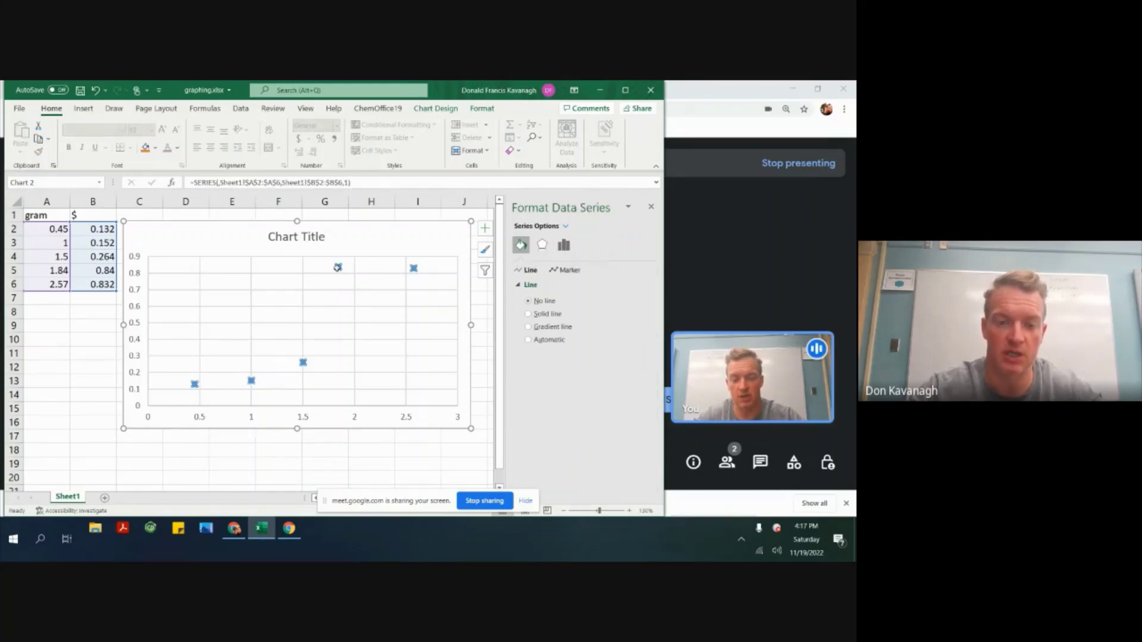
right_click(338, 267)
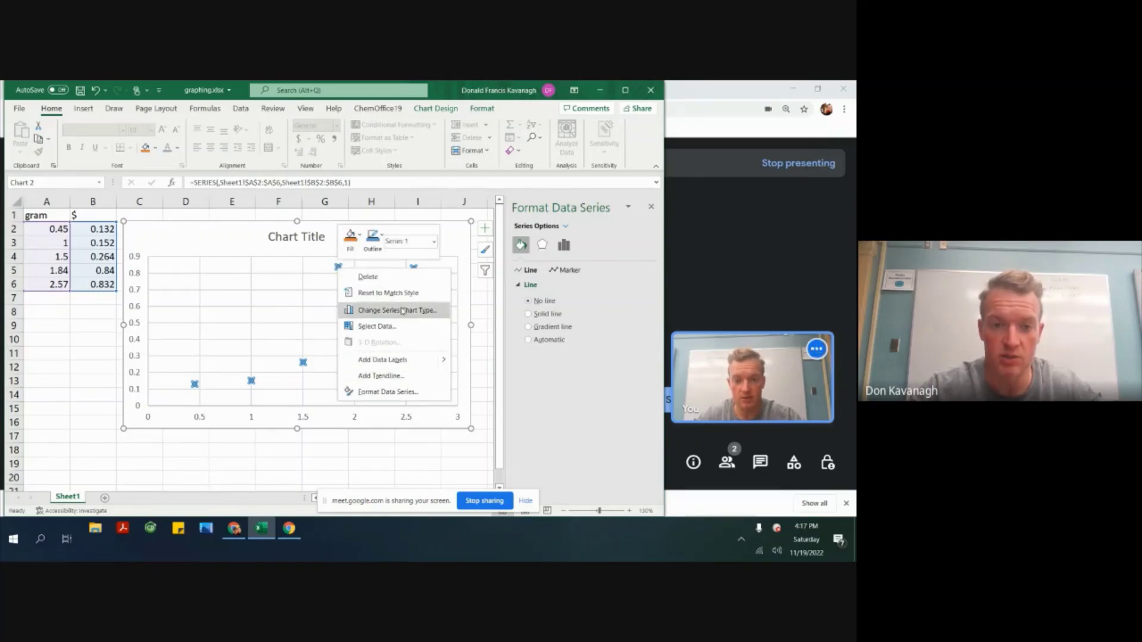
click(398, 382)
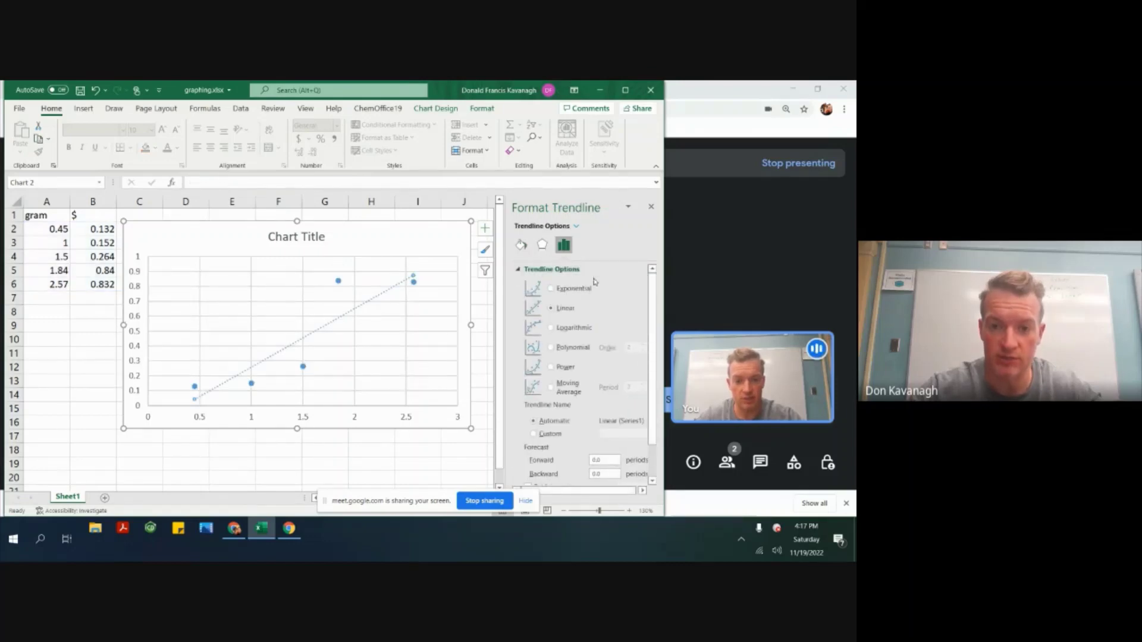
click(551, 289)
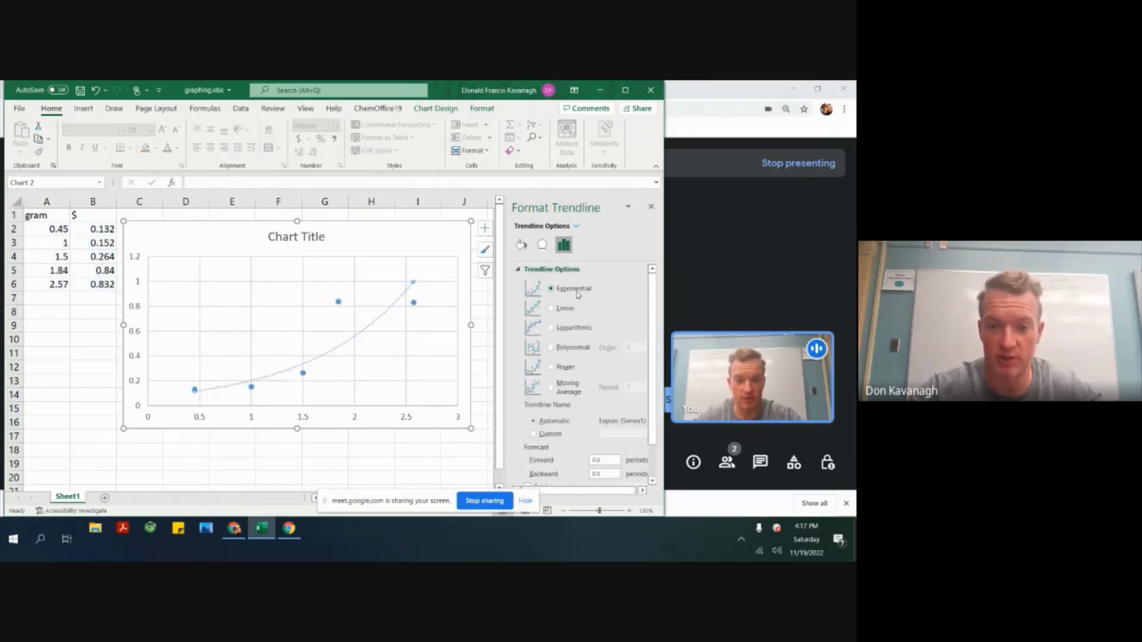
click(572, 311)
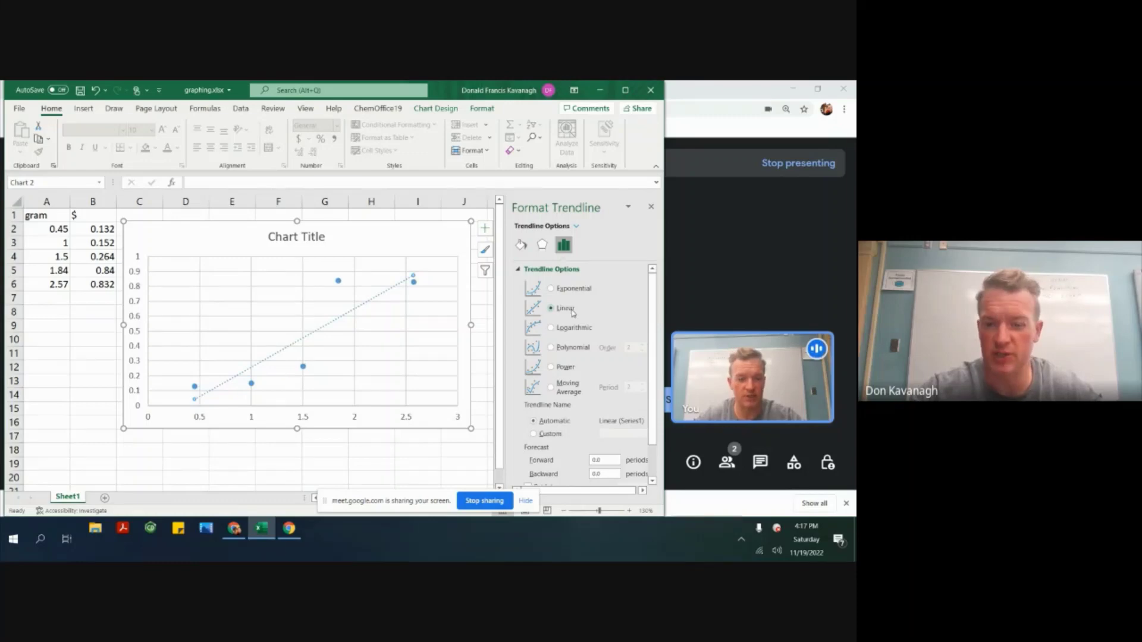
scroll(574, 339, down, 3)
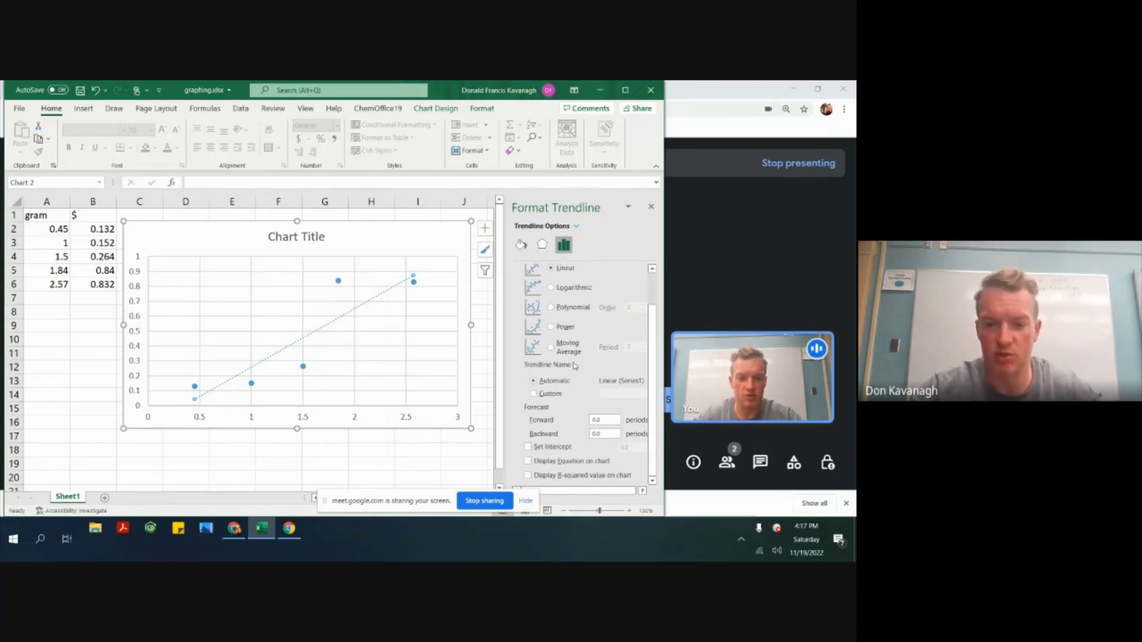
click(559, 461)
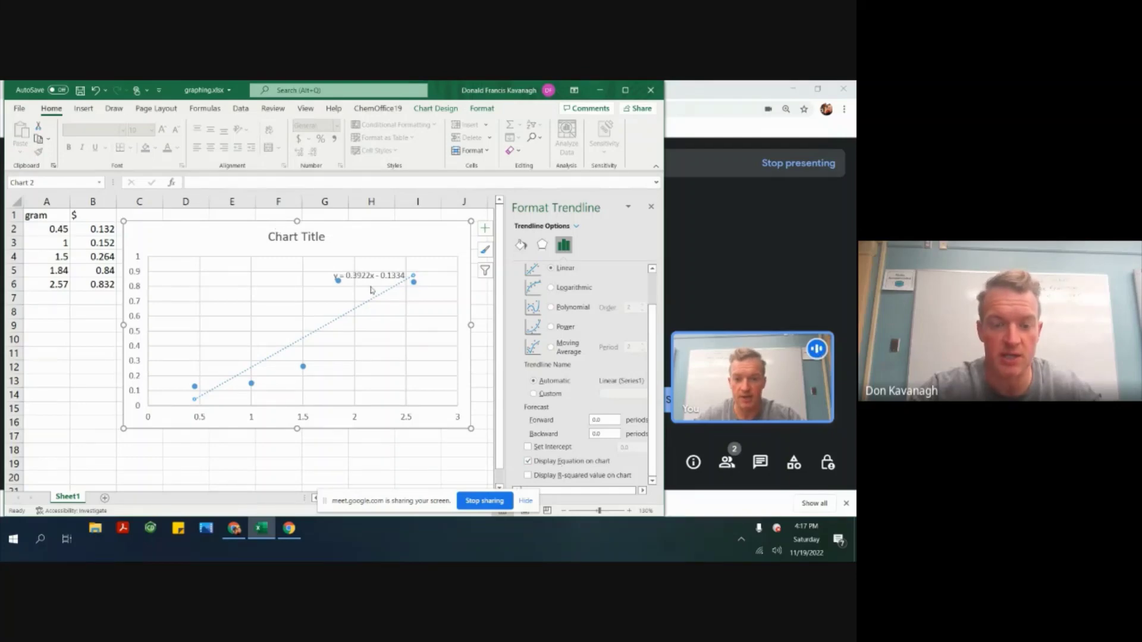
Place the trendline equation label at the plot's upper left, enlarged to 18-point text.
drag(375, 273, 175, 270)
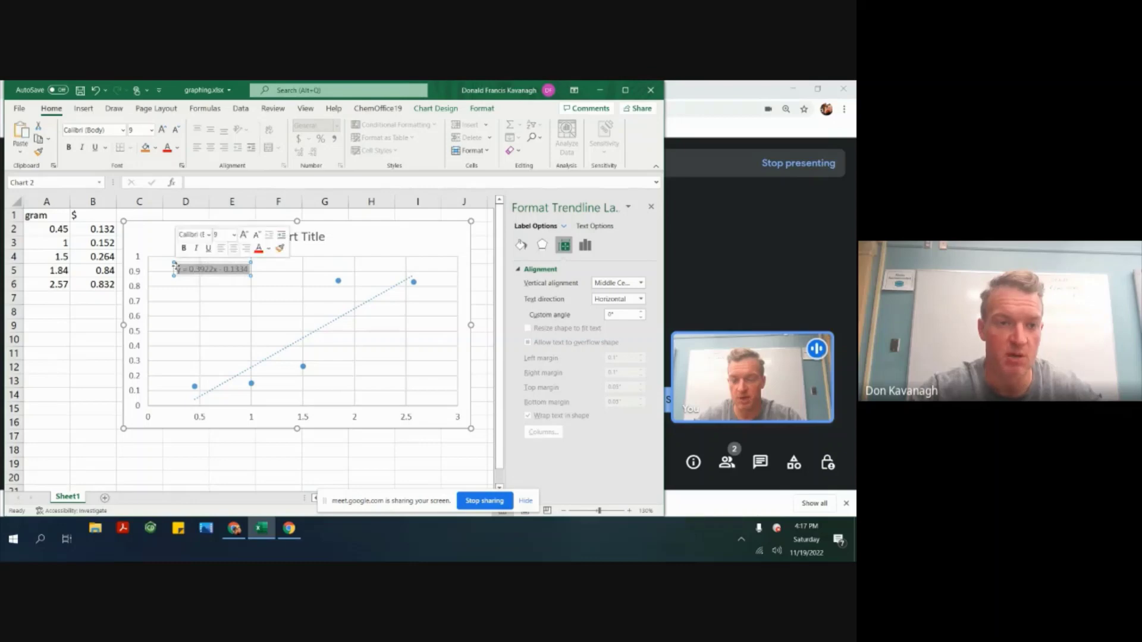
click(165, 134)
click(165, 134)
click(165, 134)
click(165, 134)
click(165, 134)
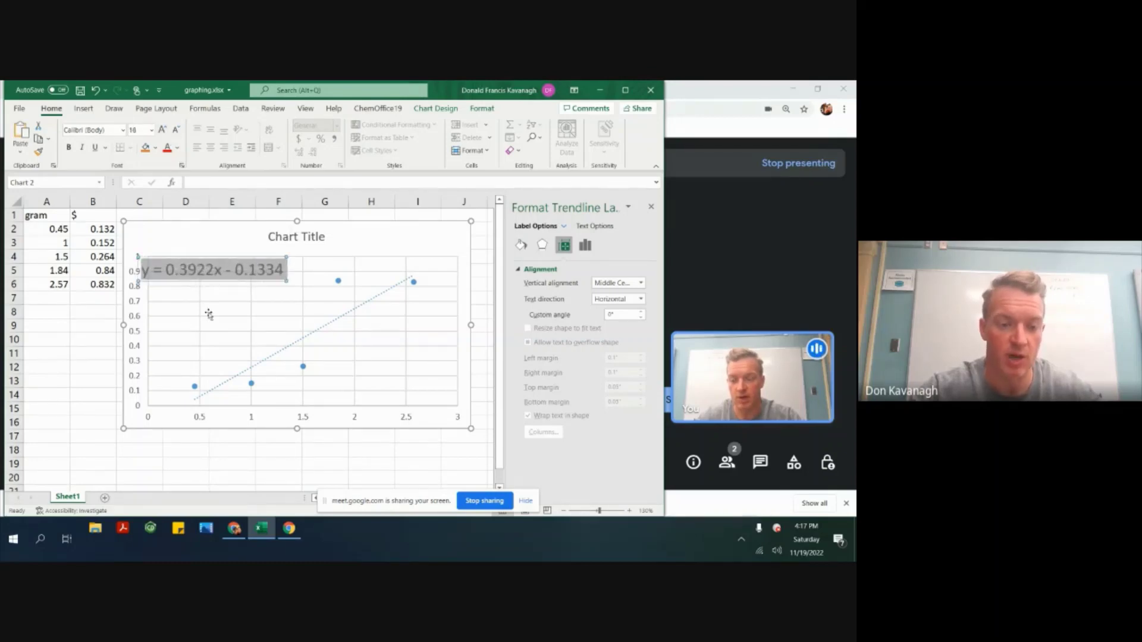
click(192, 275)
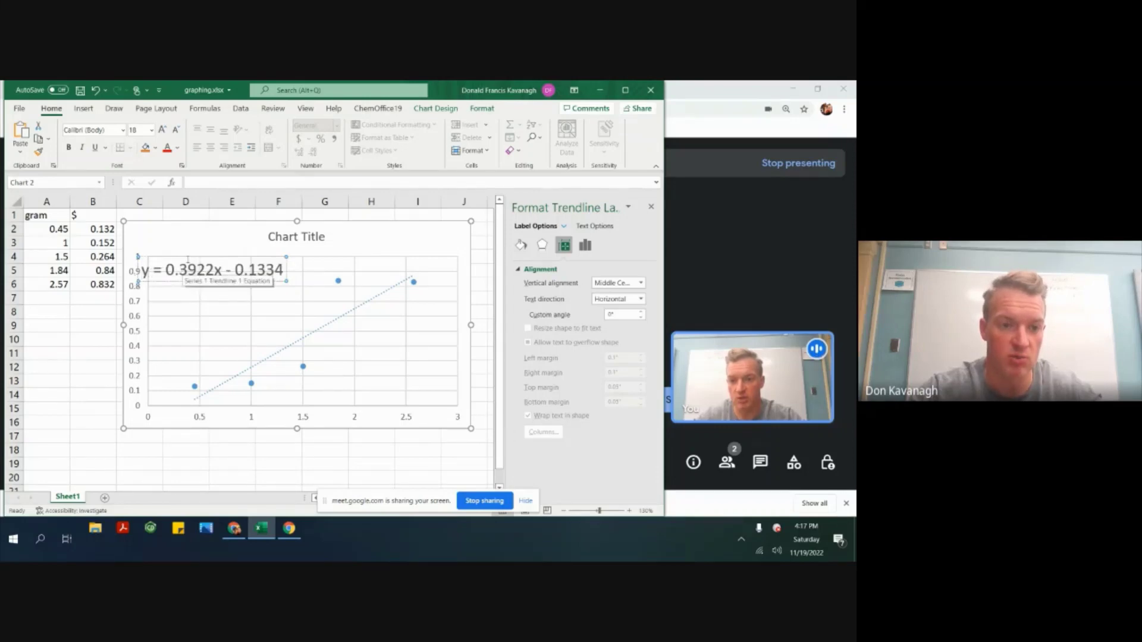
mouse_move(193, 264)
mouse_down()
mouse_move(238, 265)
mouse_move(205, 266)
mouse_up()
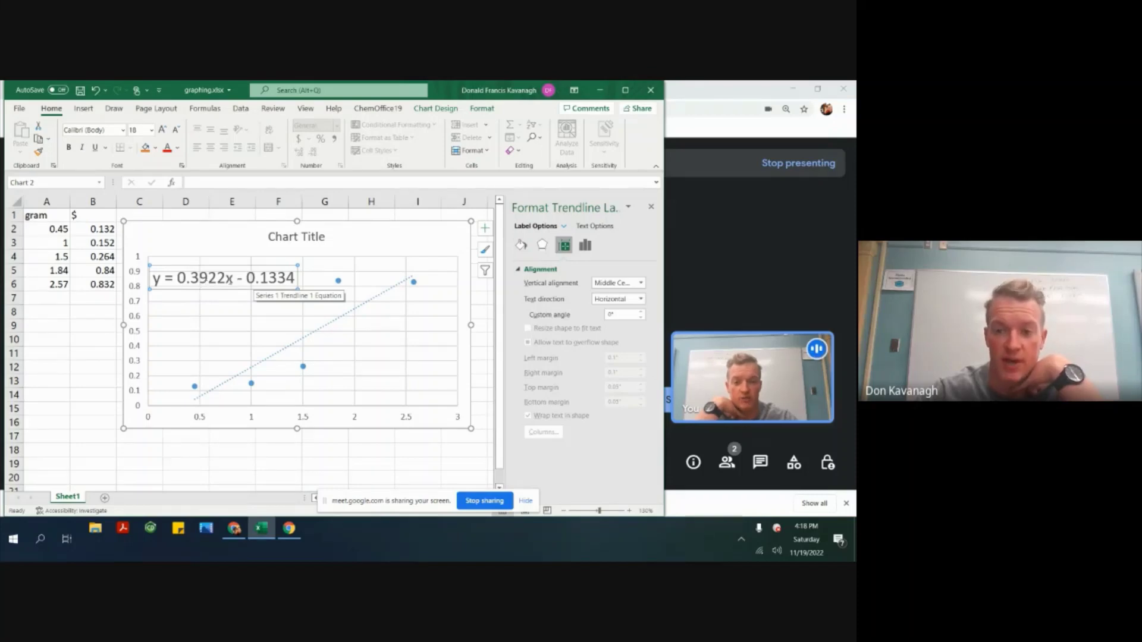
click(104, 216)
click(53, 213)
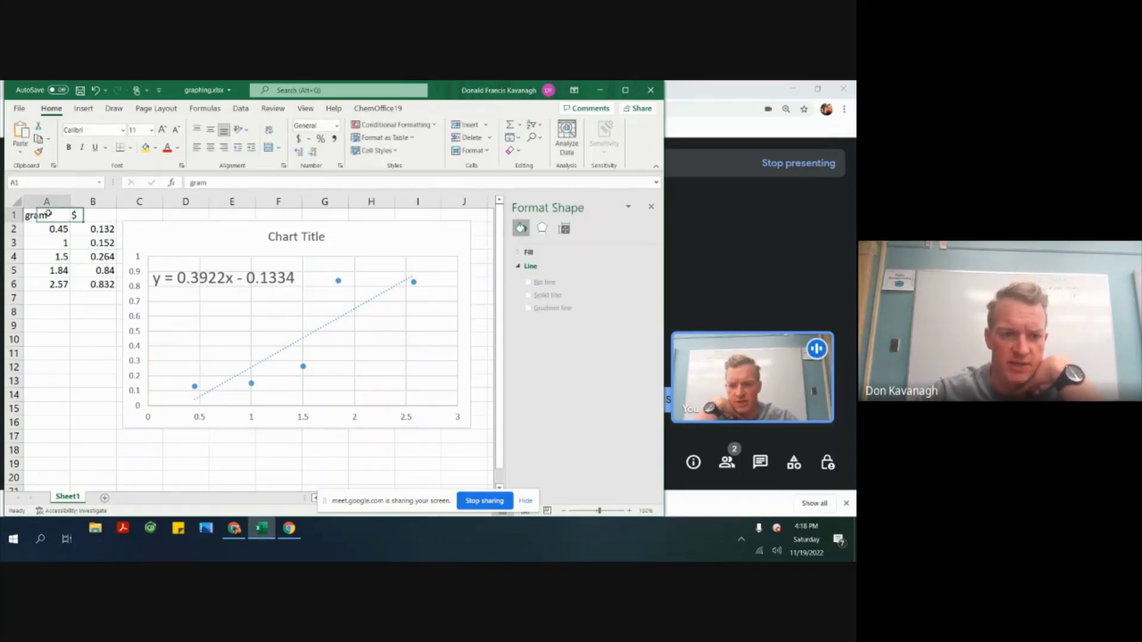
click(95, 216)
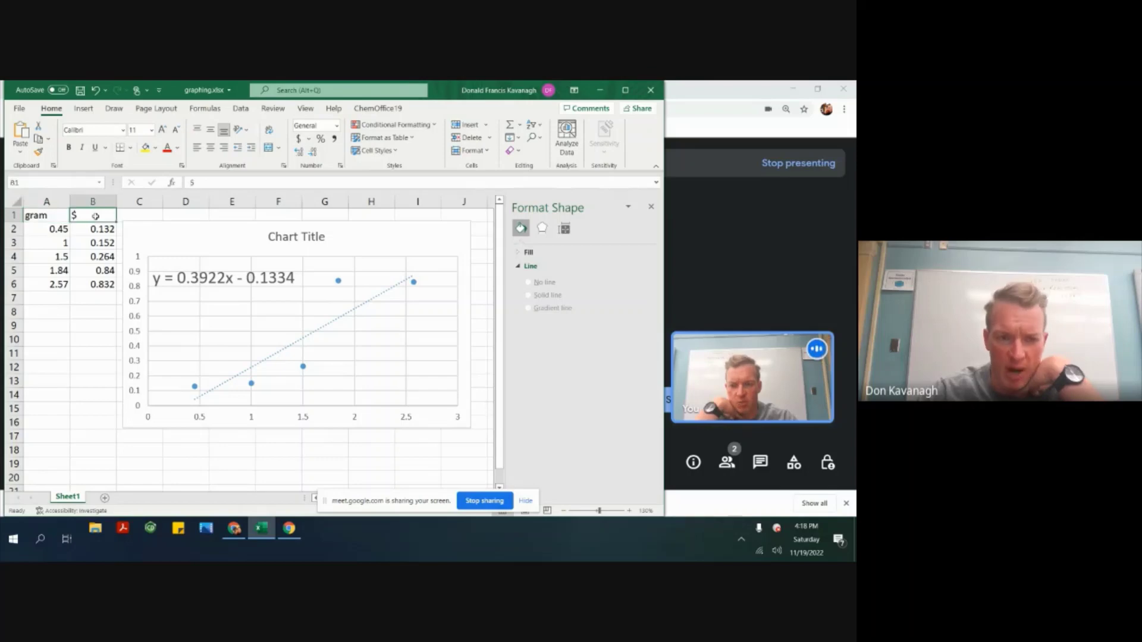
click(51, 219)
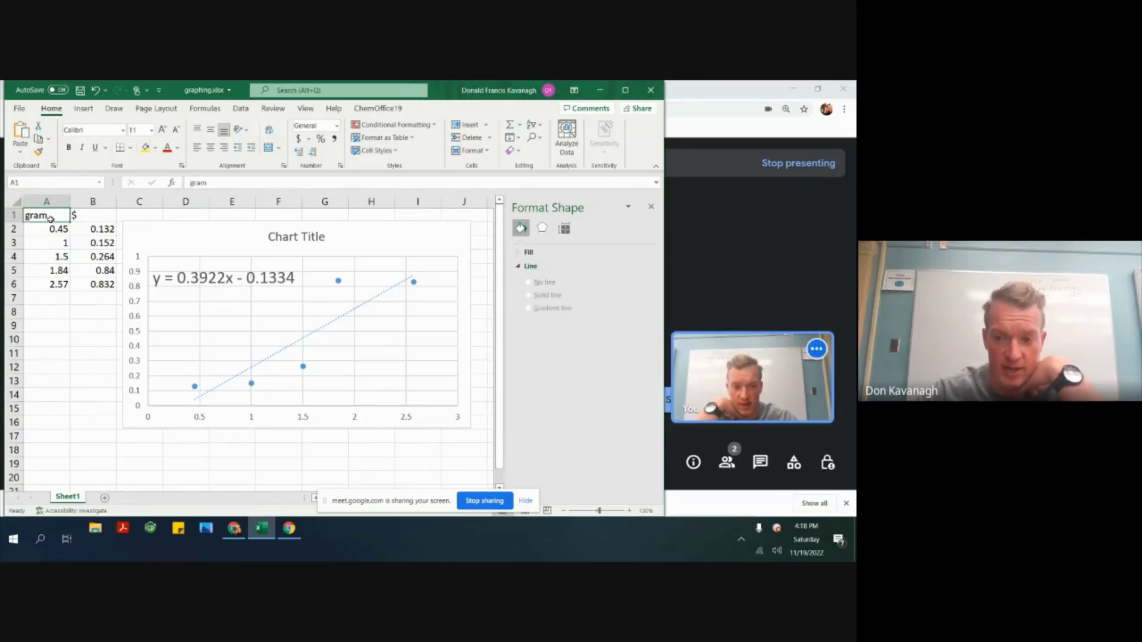
click(80, 218)
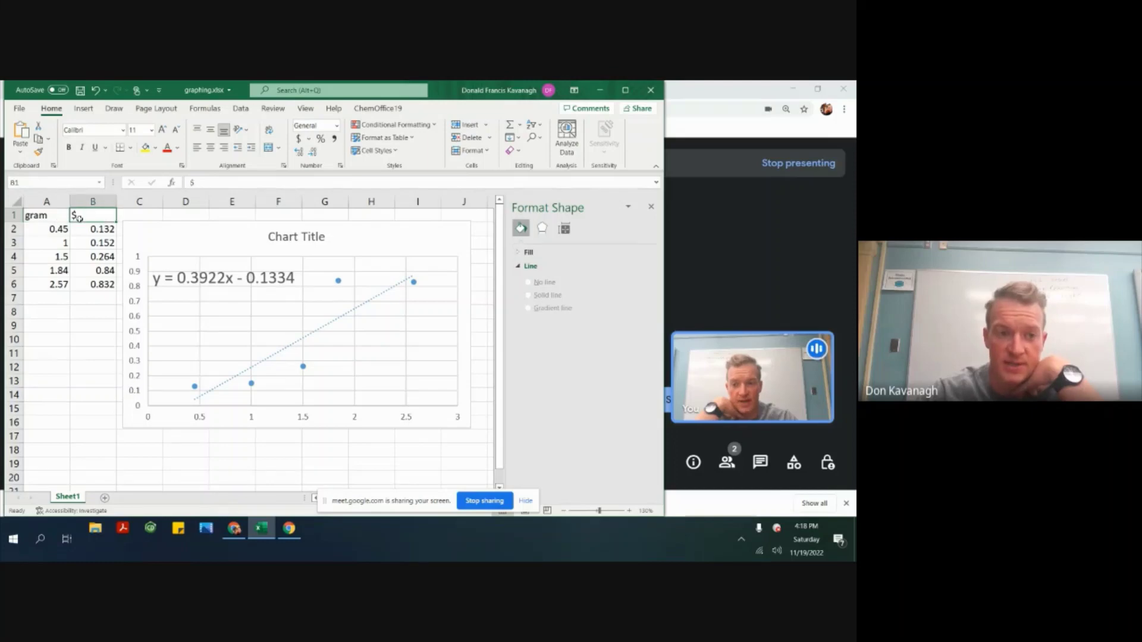
click(43, 217)
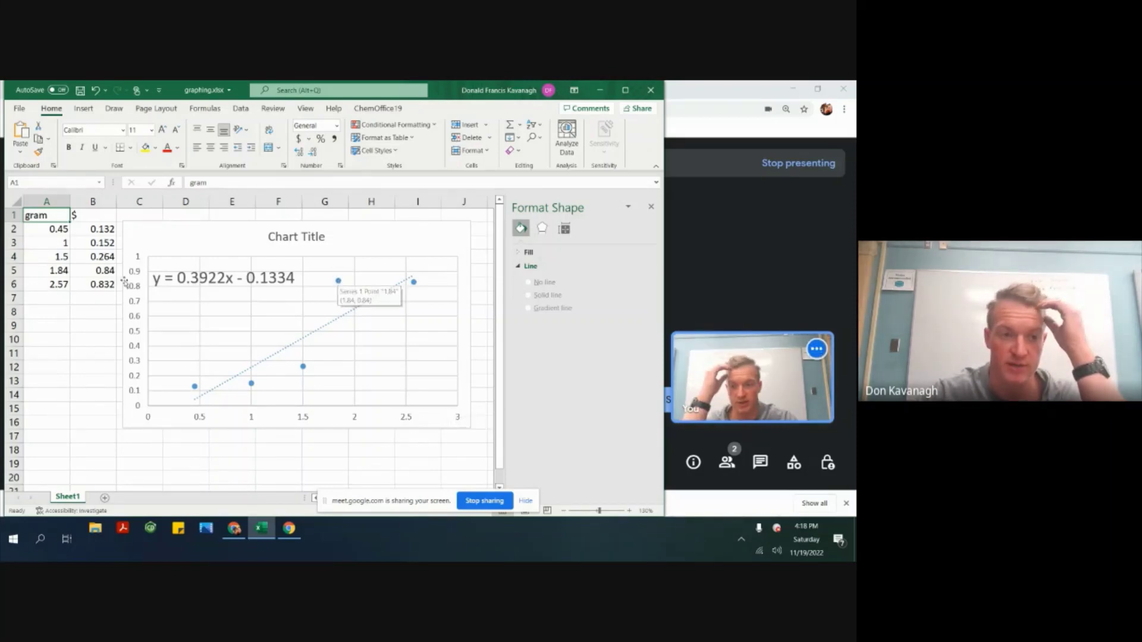
click(106, 232)
drag(106, 232, 97, 287)
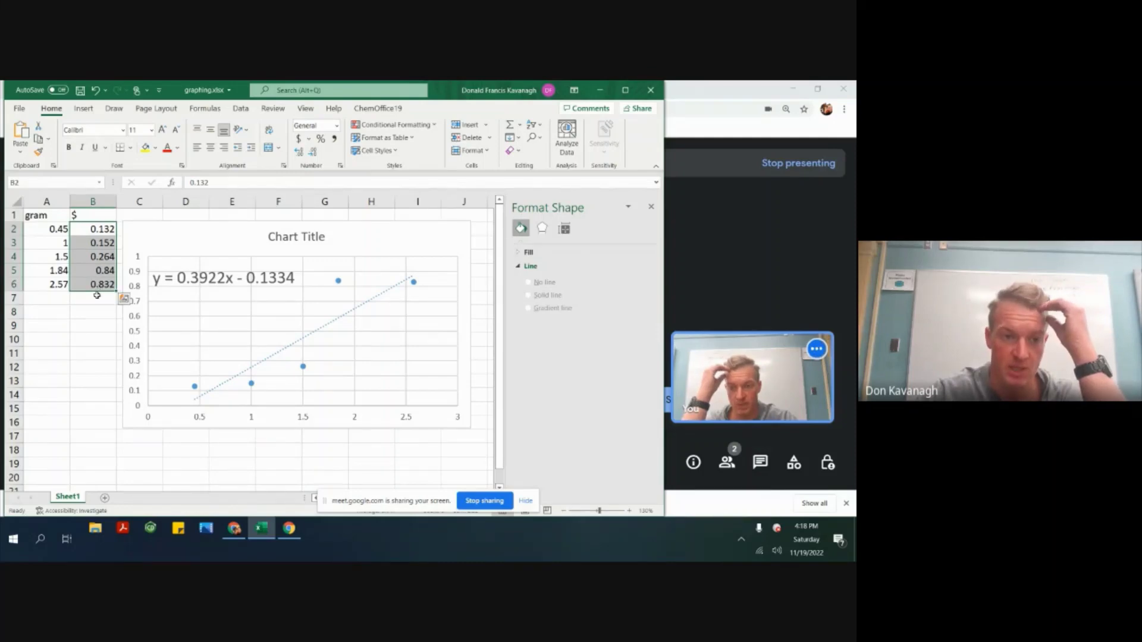
click(92, 314)
click(104, 226)
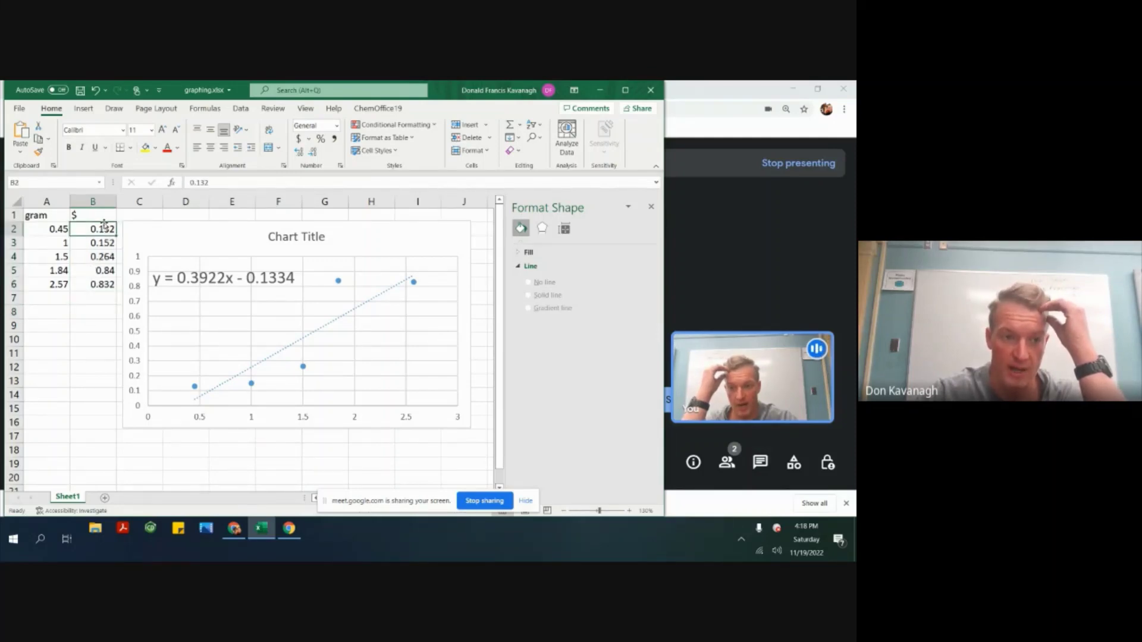
click(102, 216)
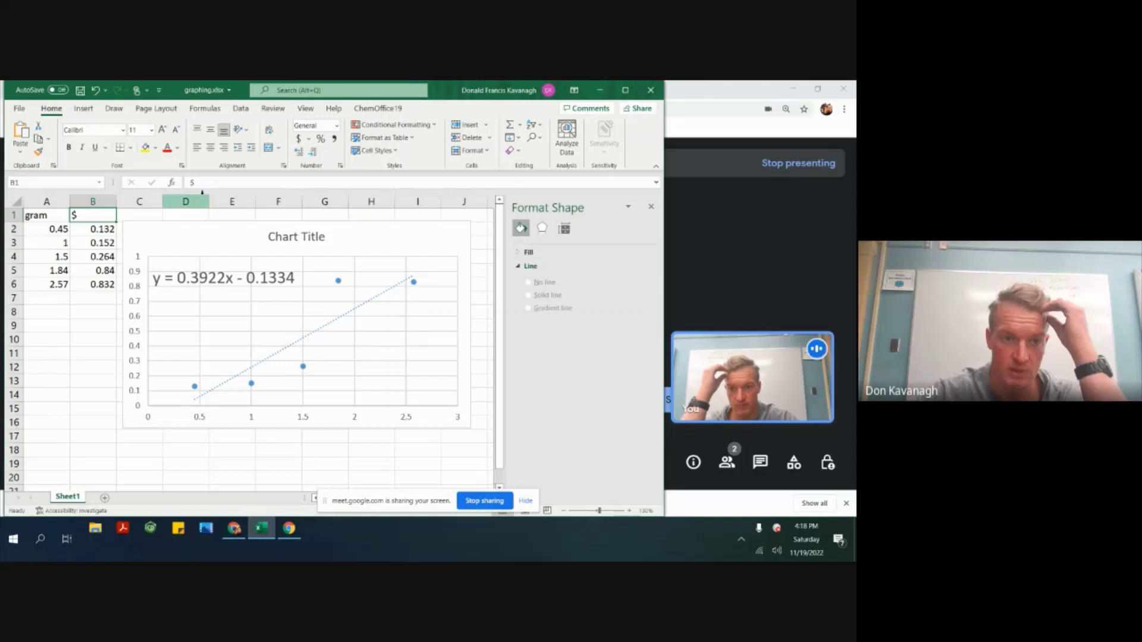
click(233, 182)
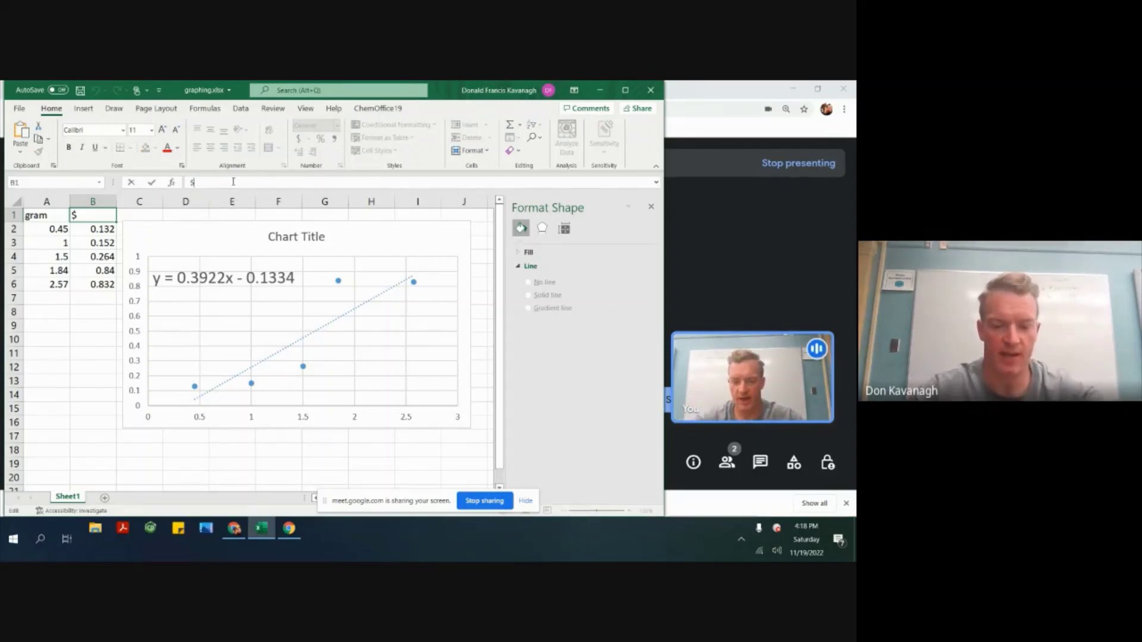
Append '= y' to the $ header in B1 so it reads '$= y'.
text(= y)
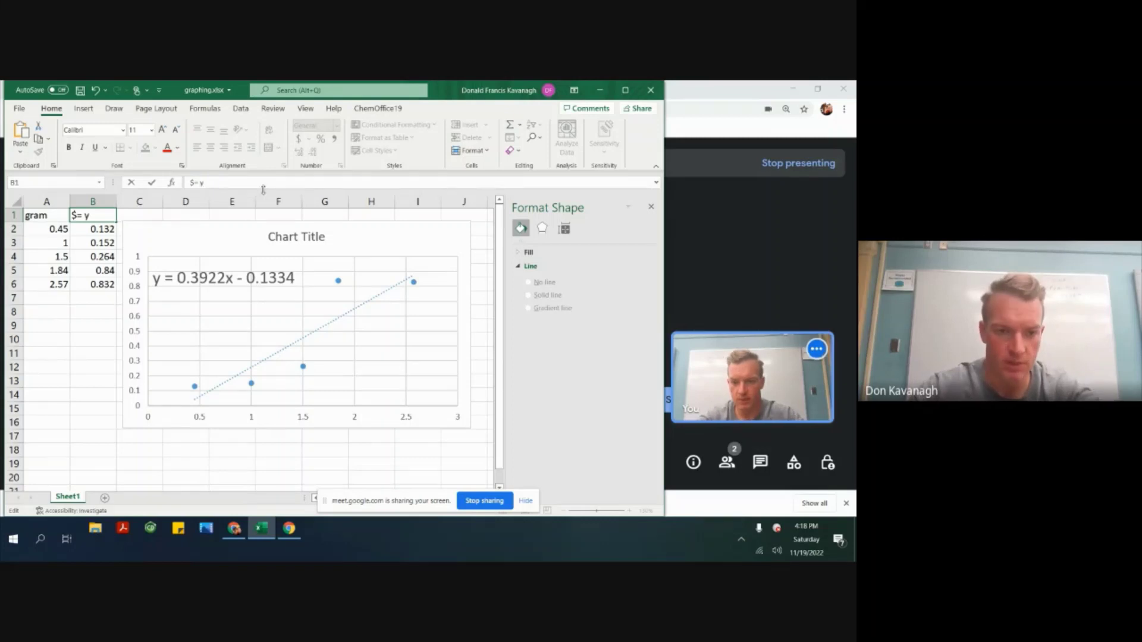
click(254, 303)
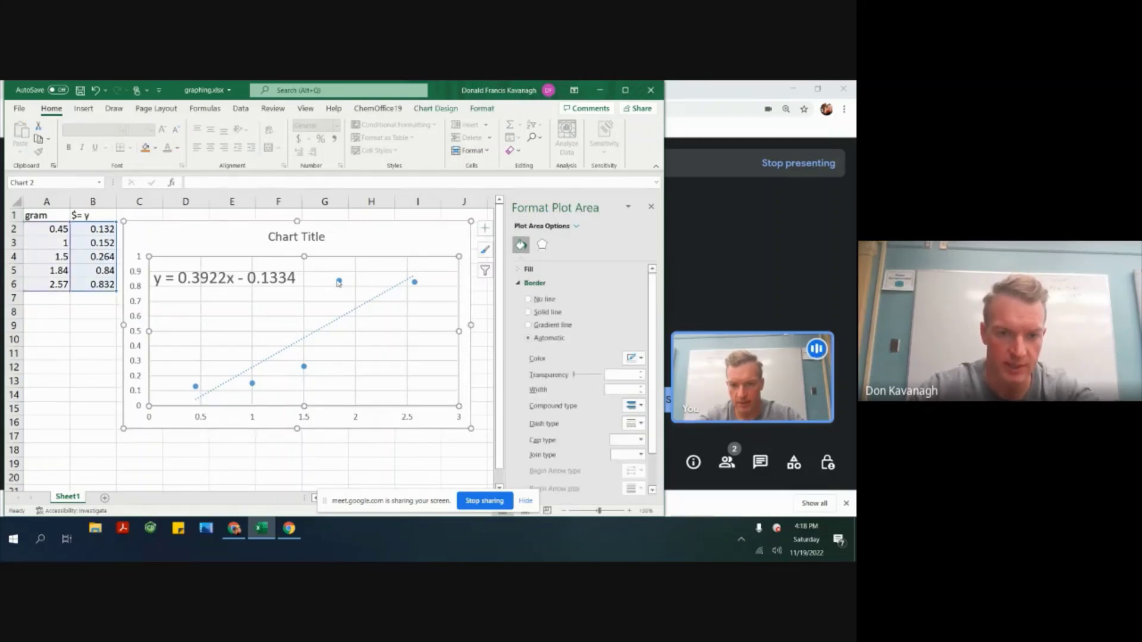
click(339, 281)
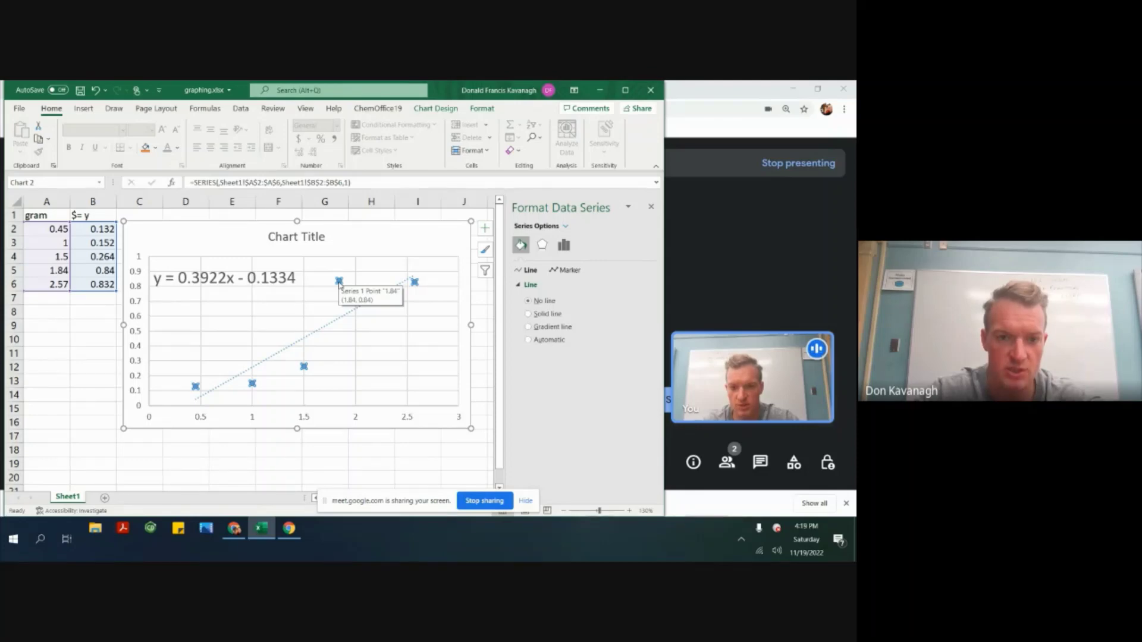
click(92, 269)
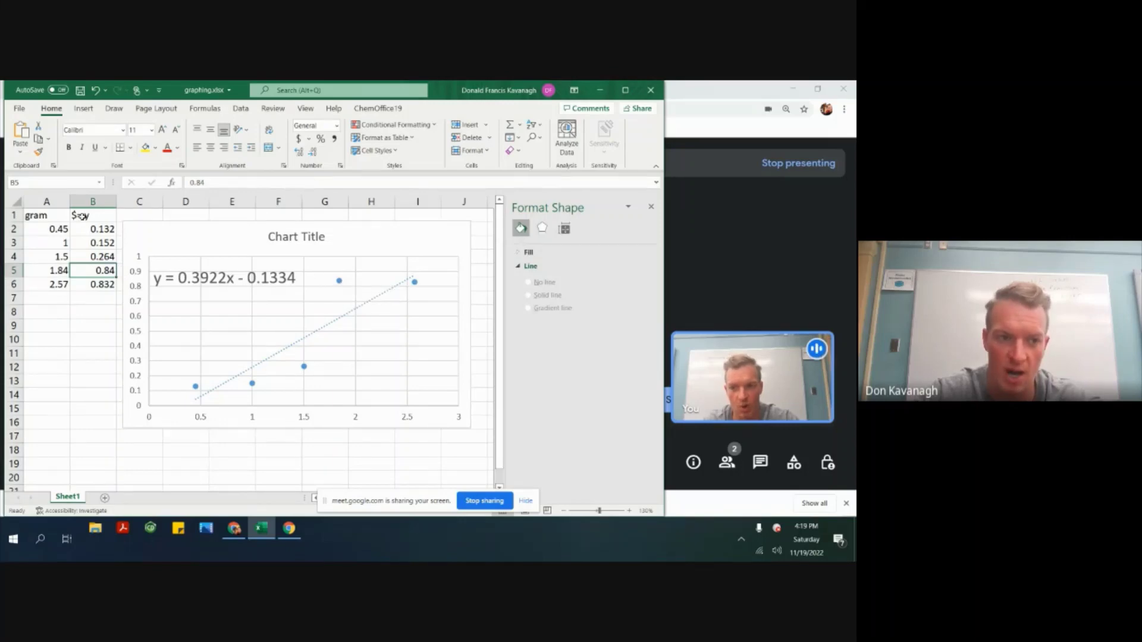
Change the A1 header to read 'gram = x'.
click(33, 217)
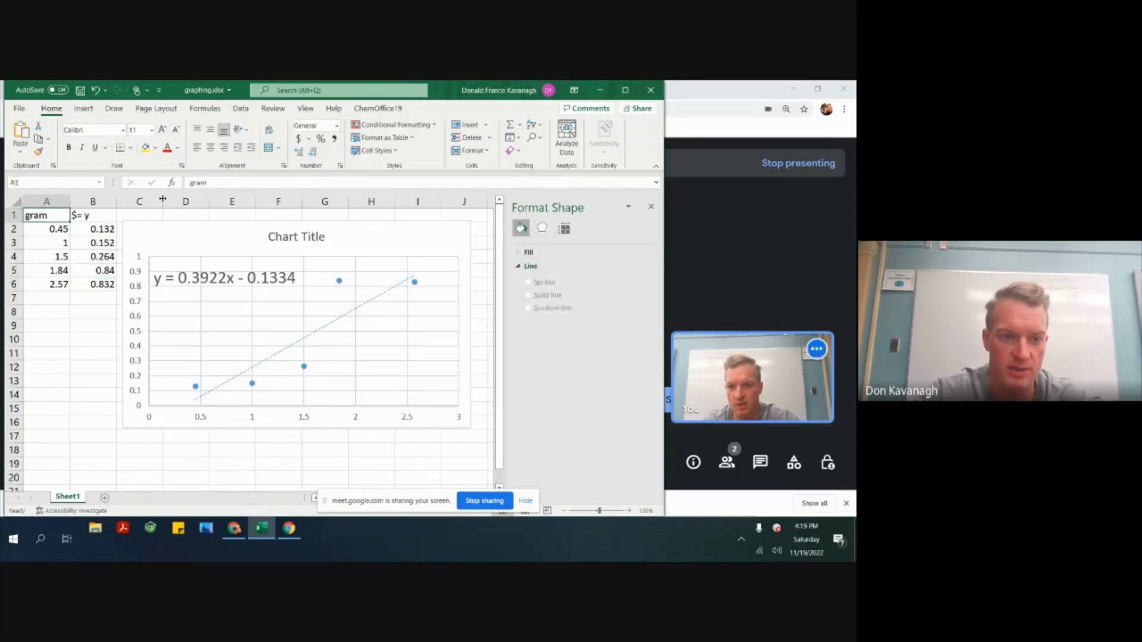
click(246, 184)
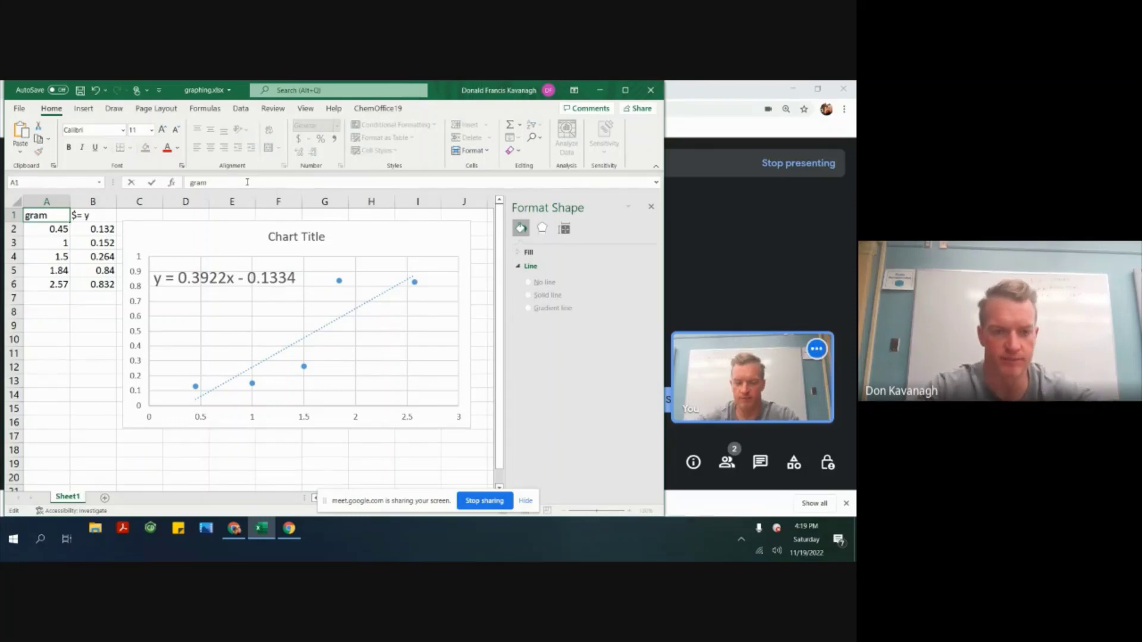
text(x)
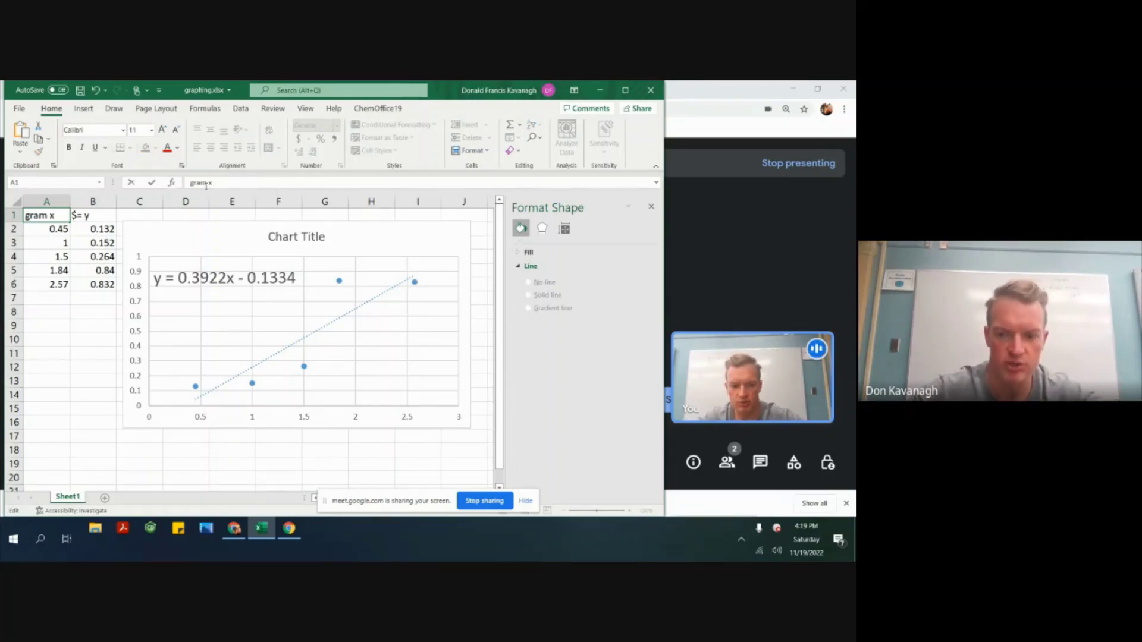
key(BackSpace)
text(= x)
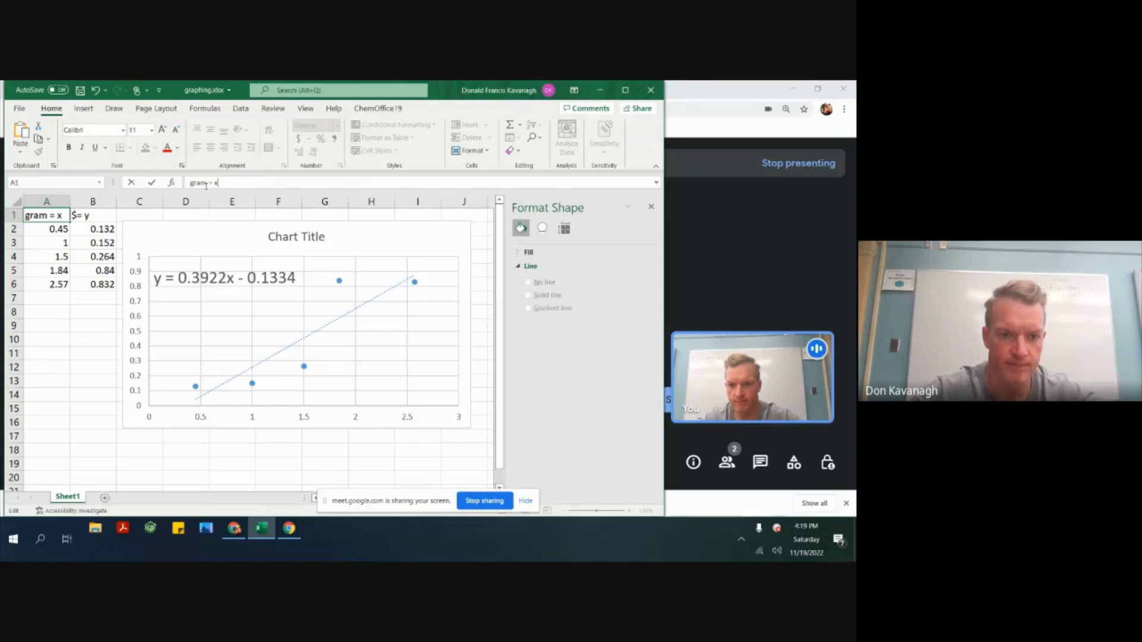
click(92, 321)
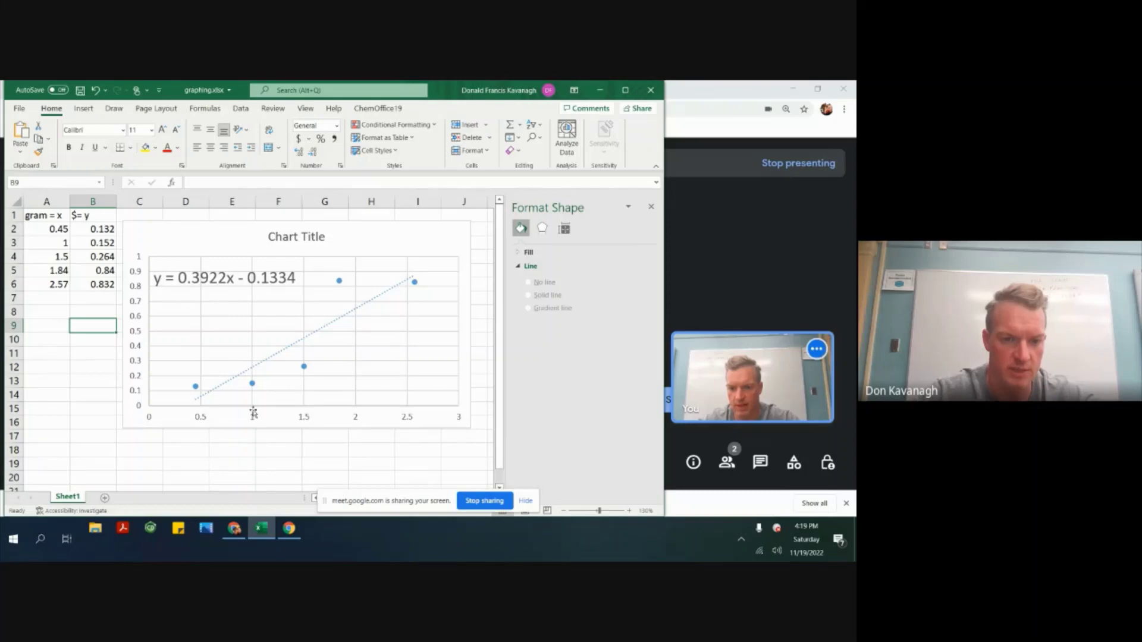
mouse_move(254, 385)
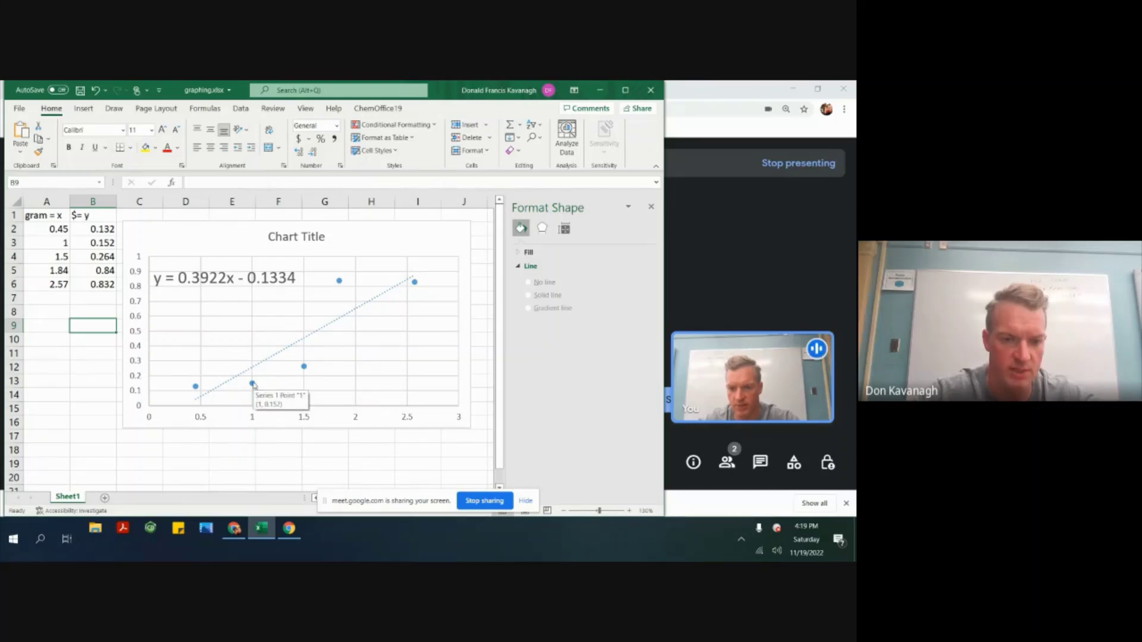
Enter the slope 0.3922 in A8 with the unit '$' in B8.
click(57, 244)
click(99, 244)
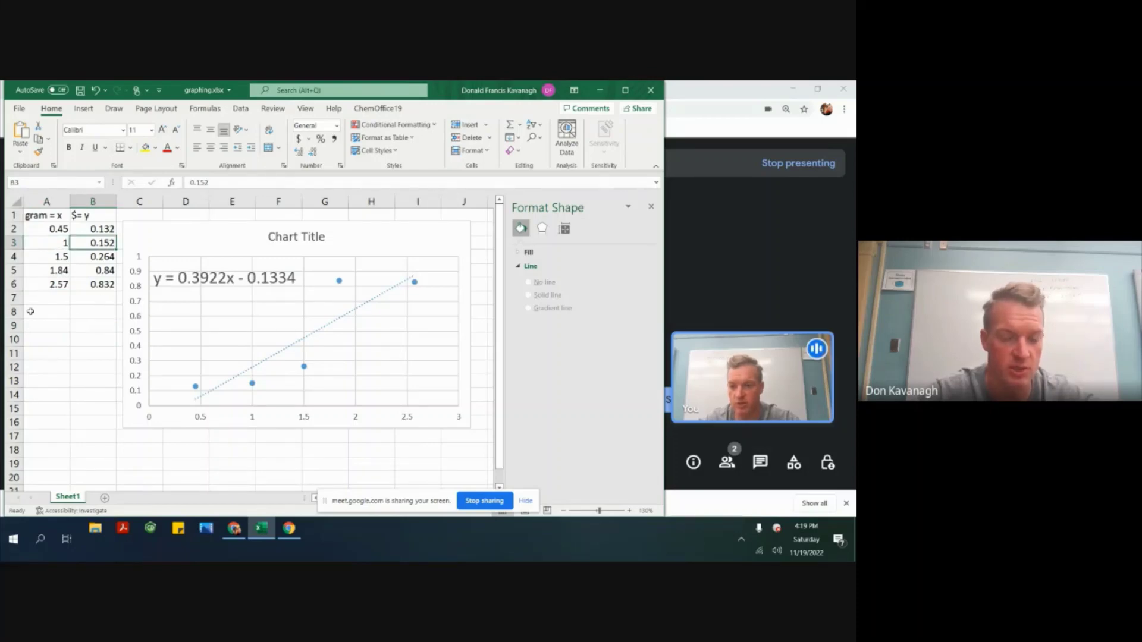
click(52, 312)
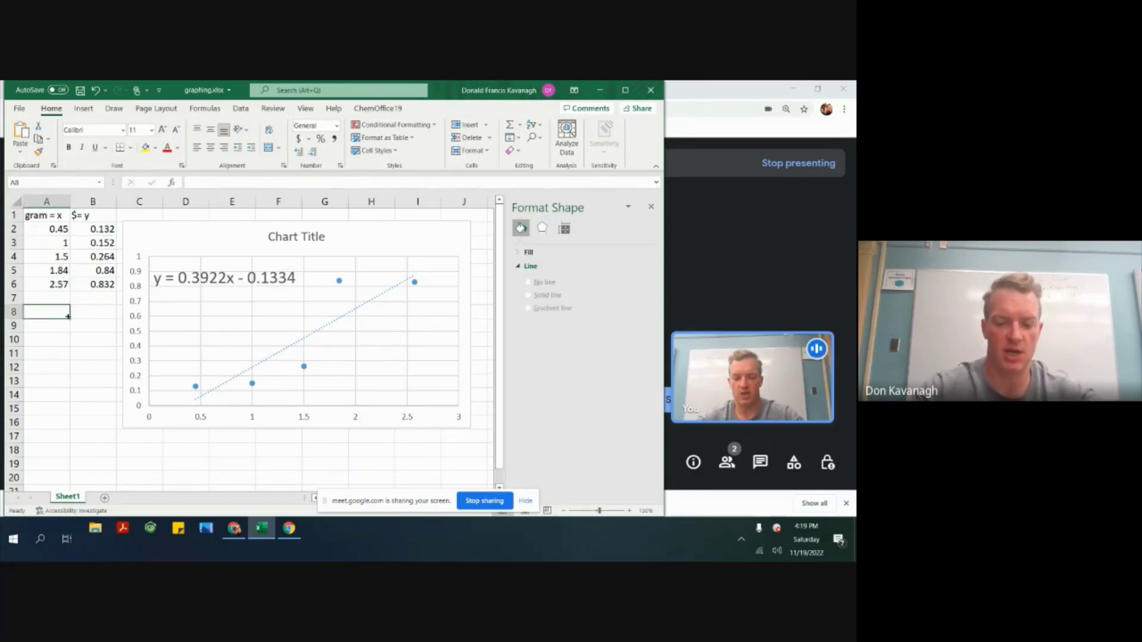
text(0.)
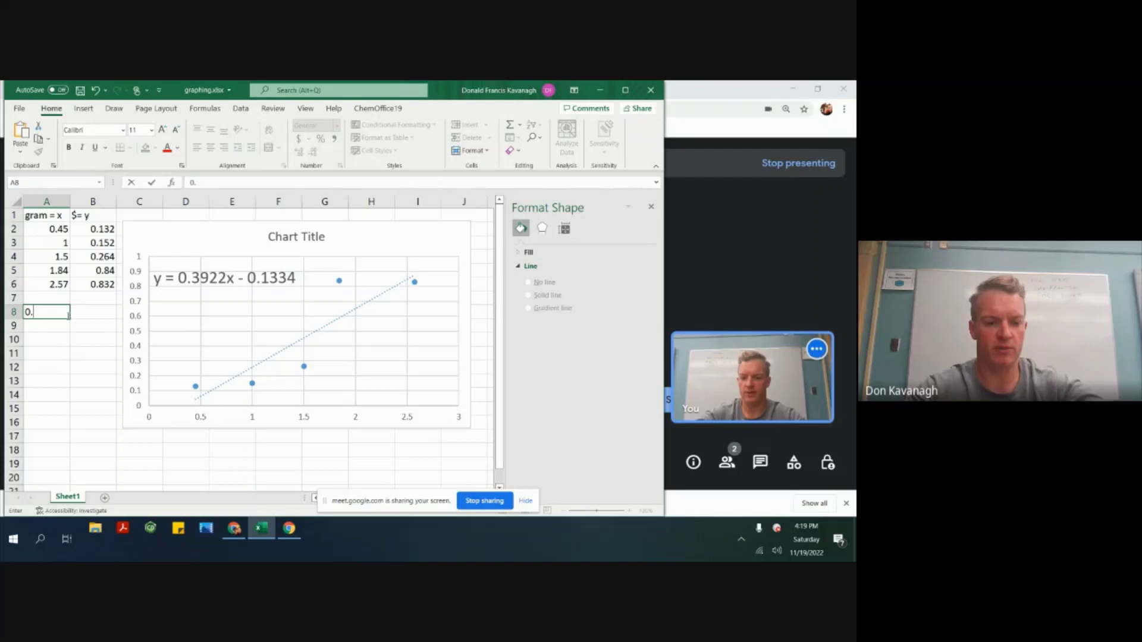
text(3922)
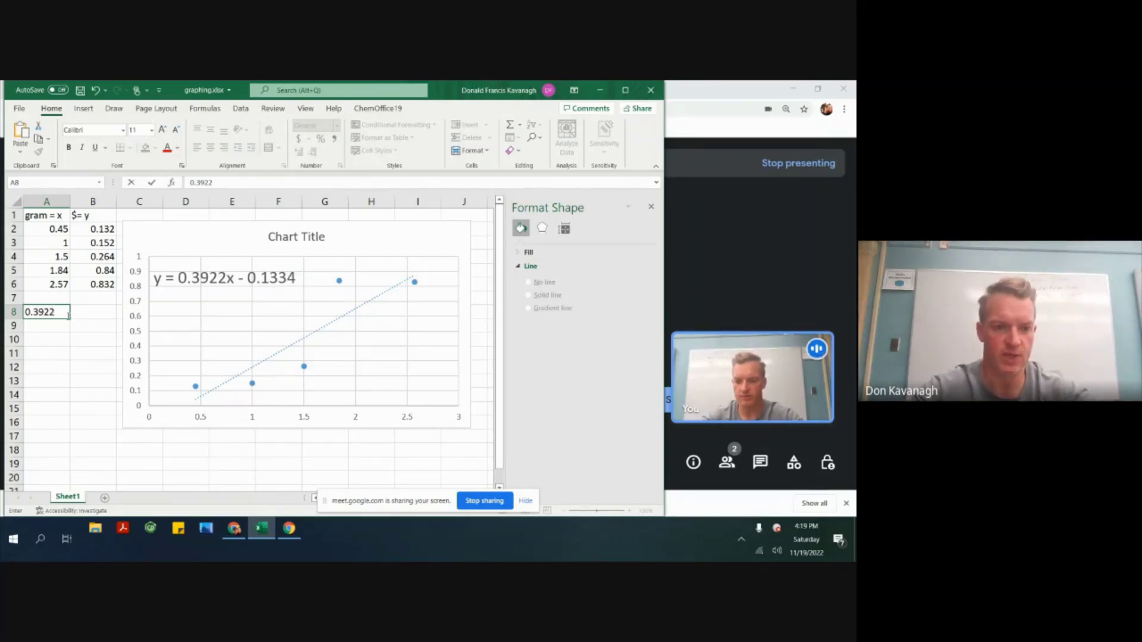
key(Tab)
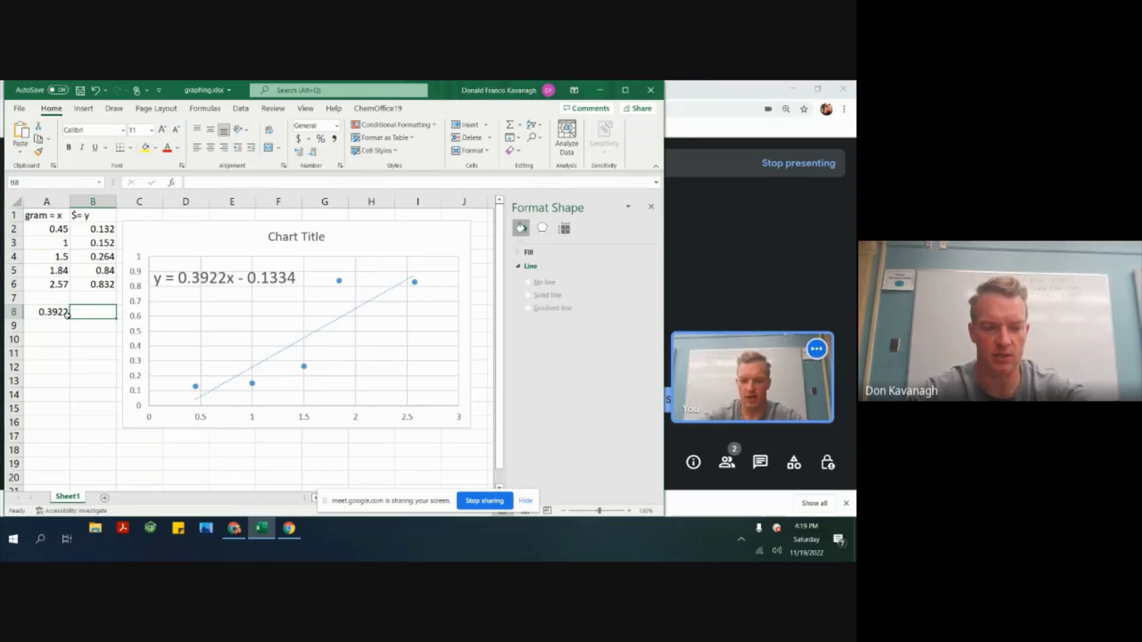
text($)
key(Return)
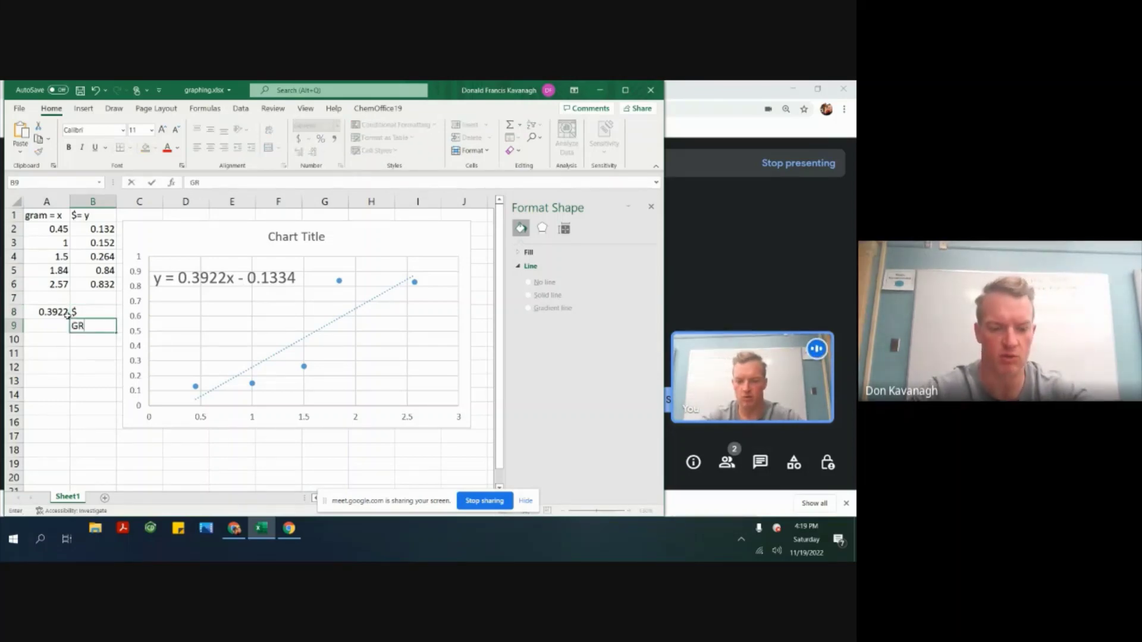